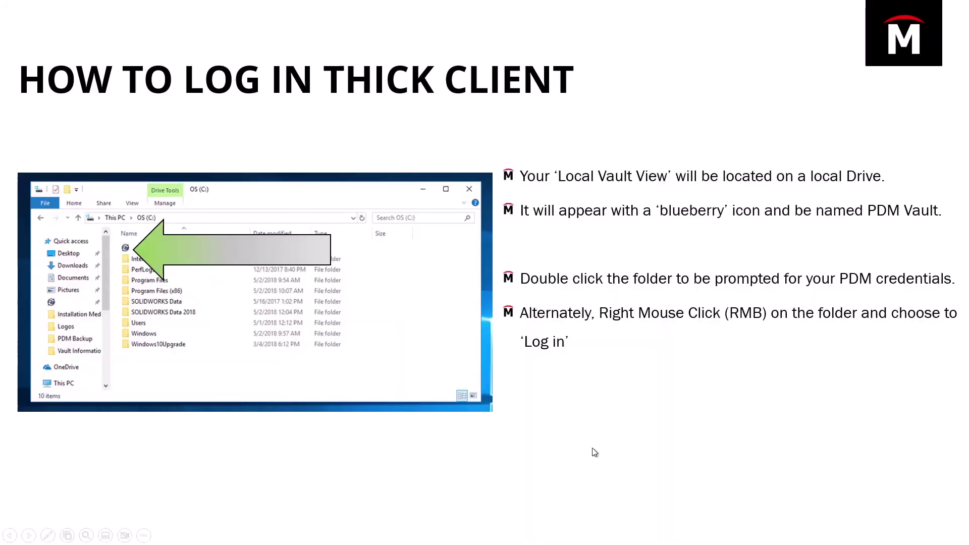
Step: Advance the presentation from 'How to log in thick client' to the 'Search Tools' slide
{"action": "key", "text": "Right"}
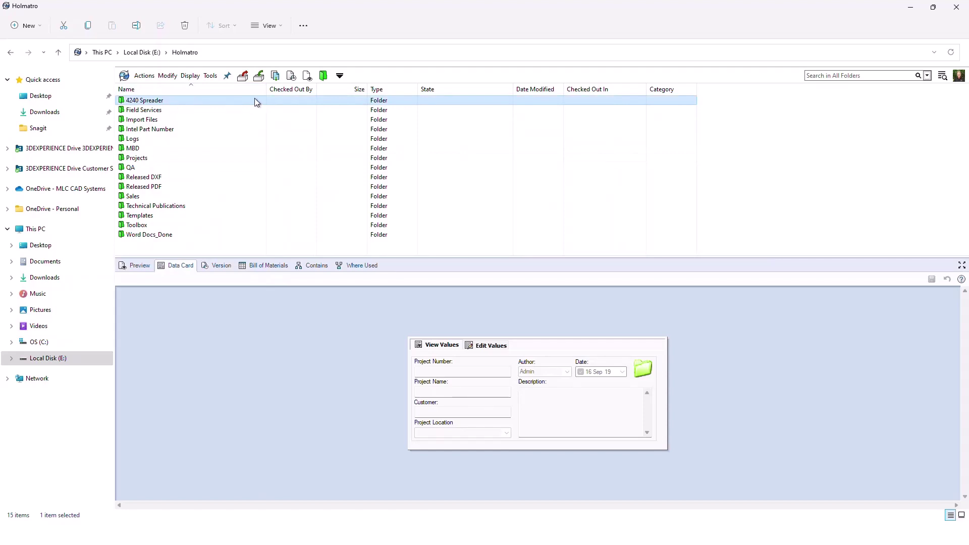
Step: Rerun 'pin' from the quick-search history across all vault folders, listing 74 files
{"action": "left_click", "coordinate": [822, 76]}
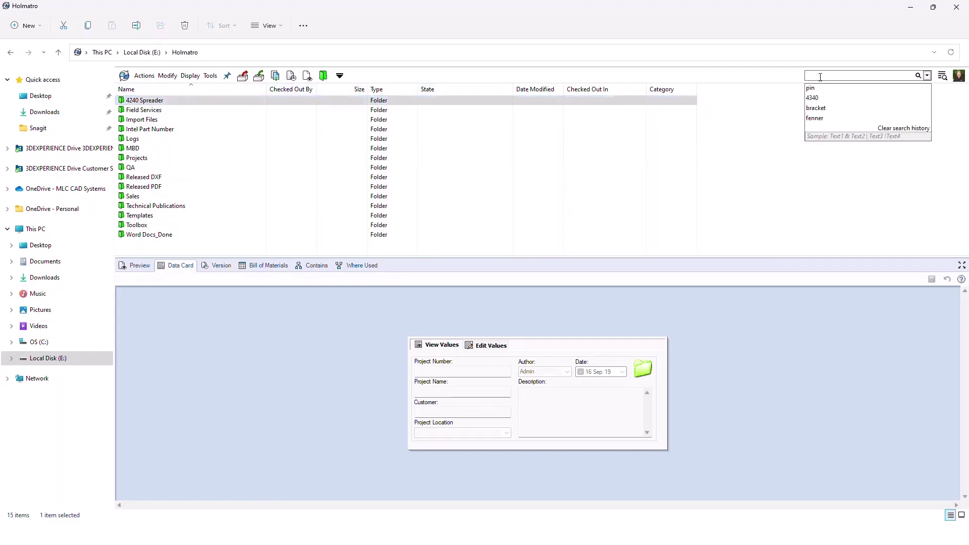
{"action": "left_click", "coordinate": [811, 89]}
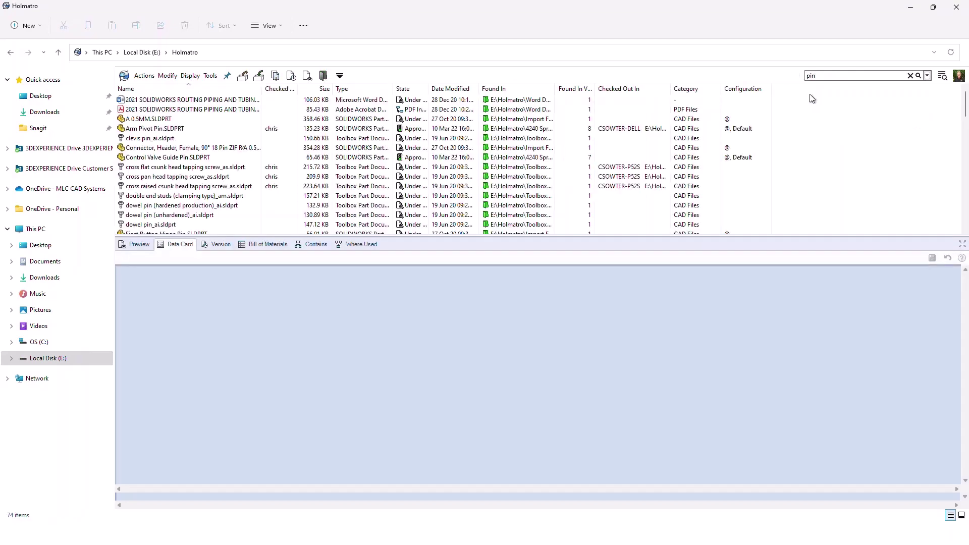
Step: Browse the quick search options and select A 0.5MM.SLDPRT to see its data card
{"action": "left_click", "coordinate": [828, 76]}
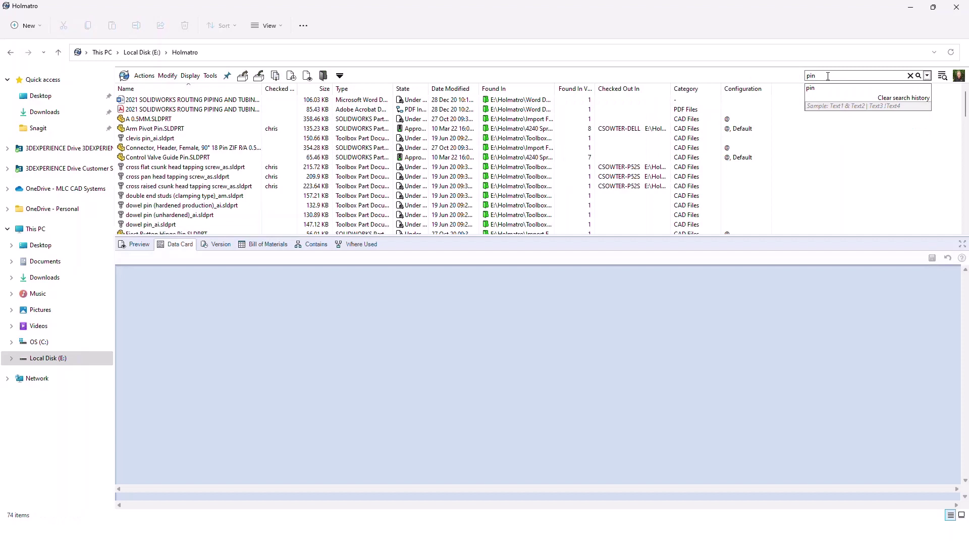
{"action": "left_click", "coordinate": [926, 76]}
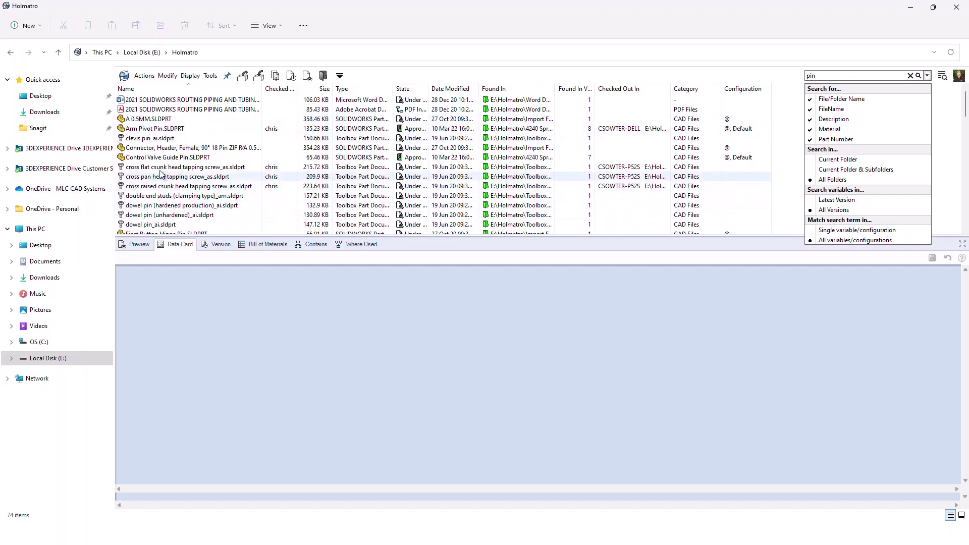
{"action": "left_click", "coordinate": [149, 120]}
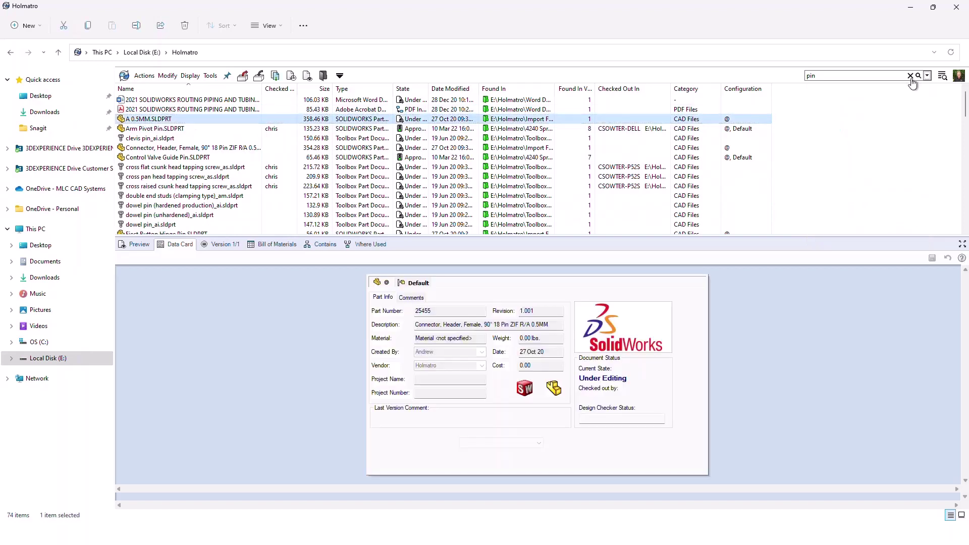
Step: Dismiss the search options and clear the 'pin' quick search
{"action": "left_click", "coordinate": [926, 76]}
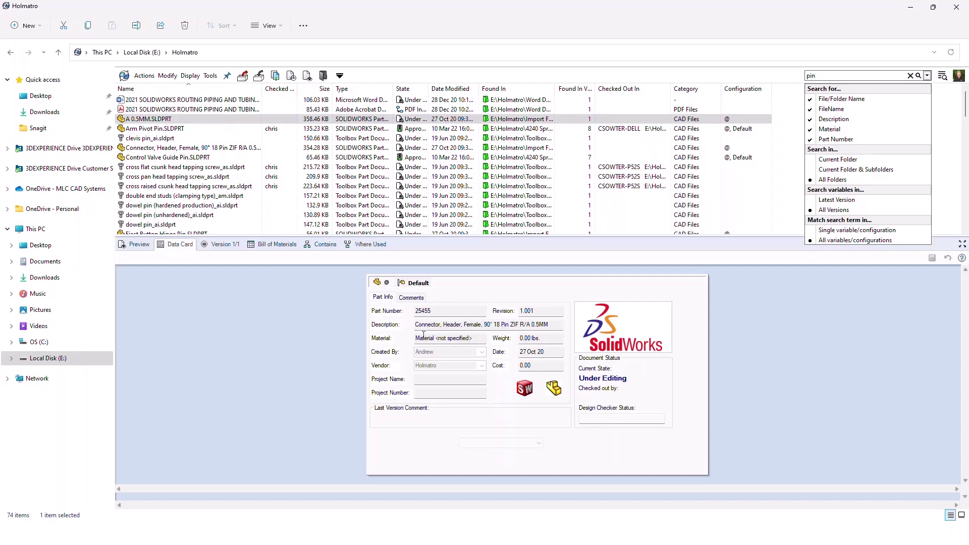
{"action": "left_click", "coordinate": [504, 324]}
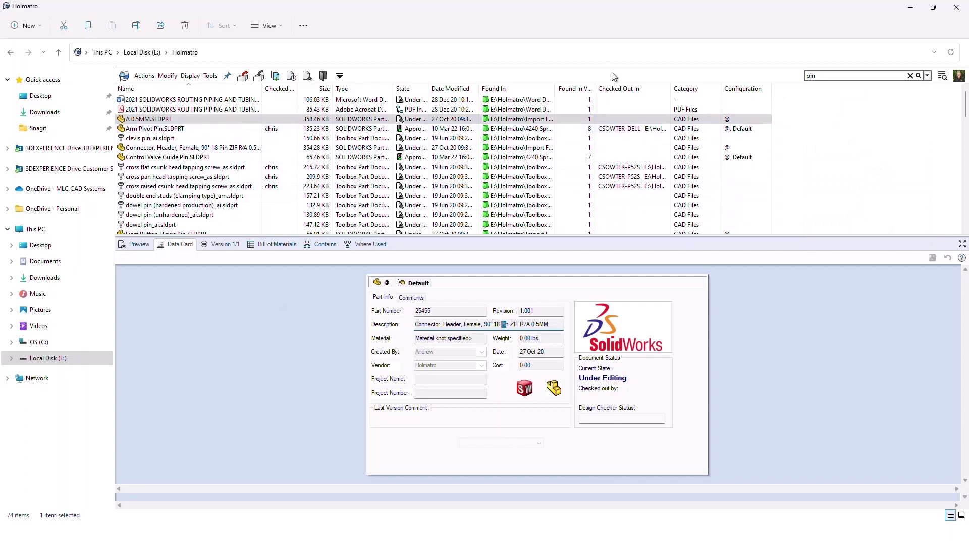
{"action": "left_click", "coordinate": [910, 75]}
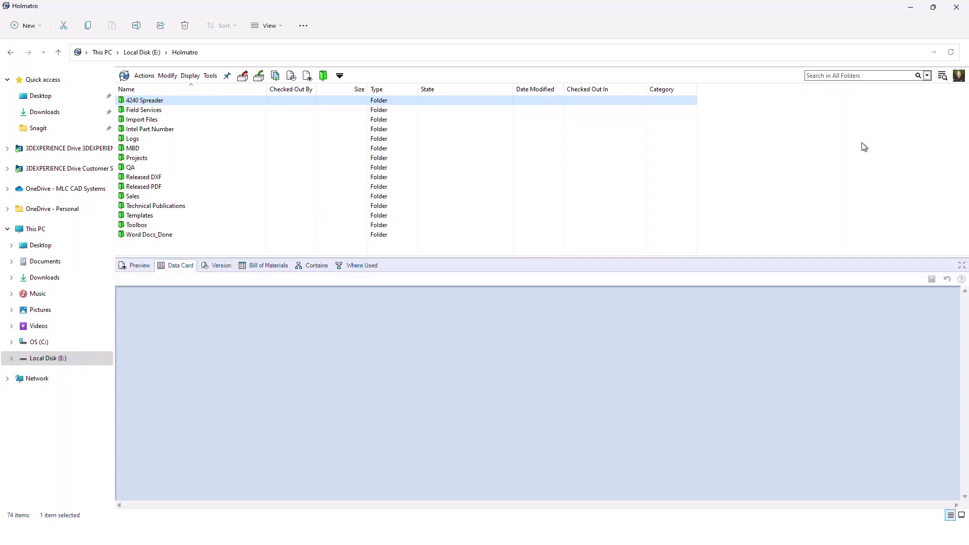
{"action": "left_click", "coordinate": [941, 76]}
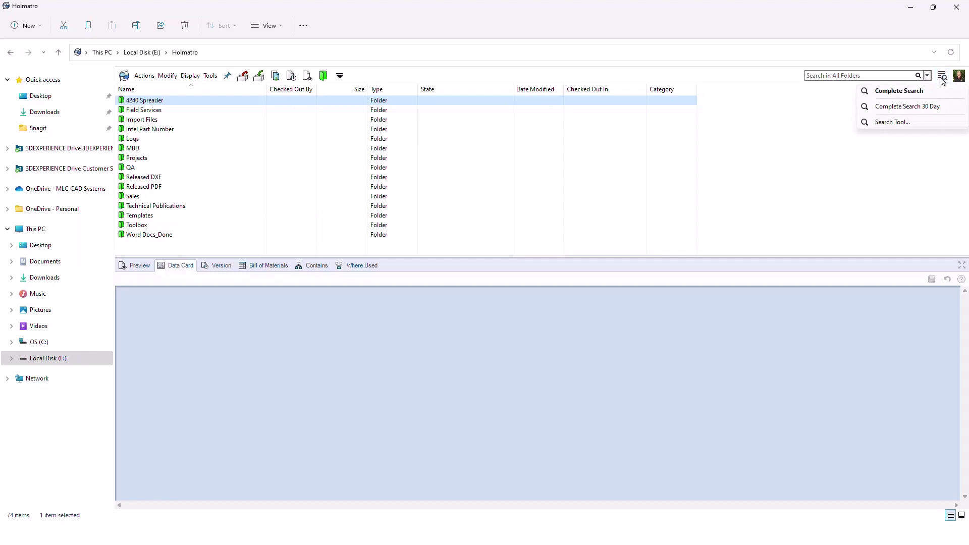
{"action": "left_click", "coordinate": [887, 123]}
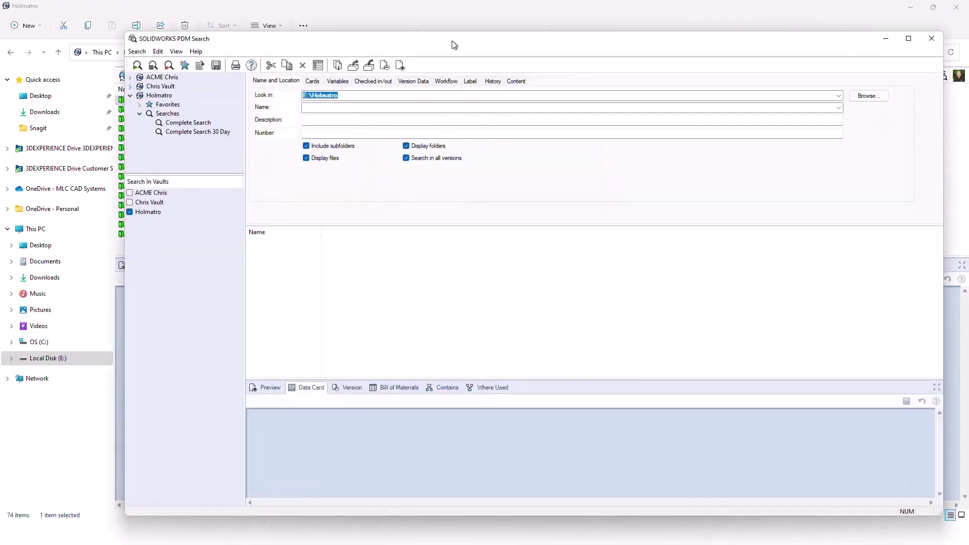
{"action": "left_click_drag", "start_coordinate": [475, 47], "coordinate": [436, 55]}
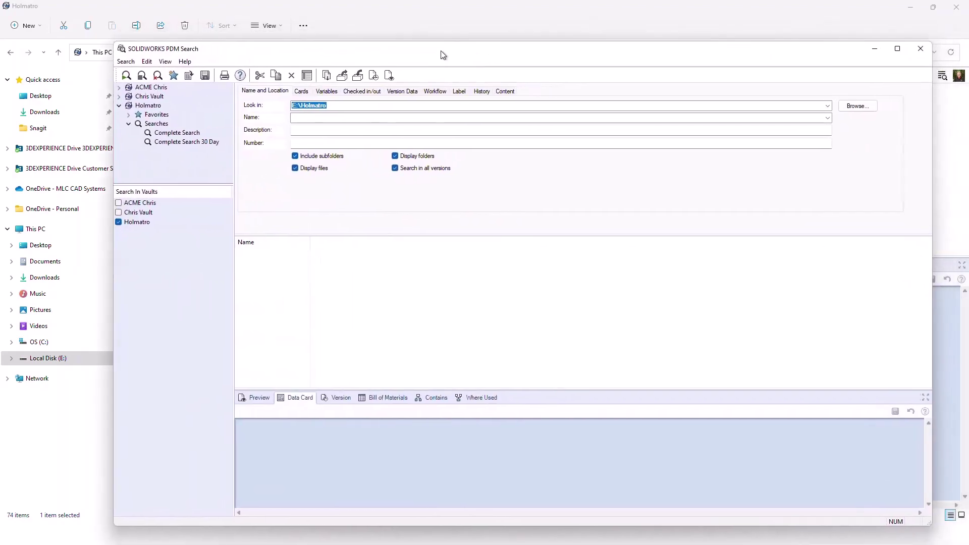
{"action": "left_click", "coordinate": [914, 51]}
{"action": "left_click", "coordinate": [943, 76]}
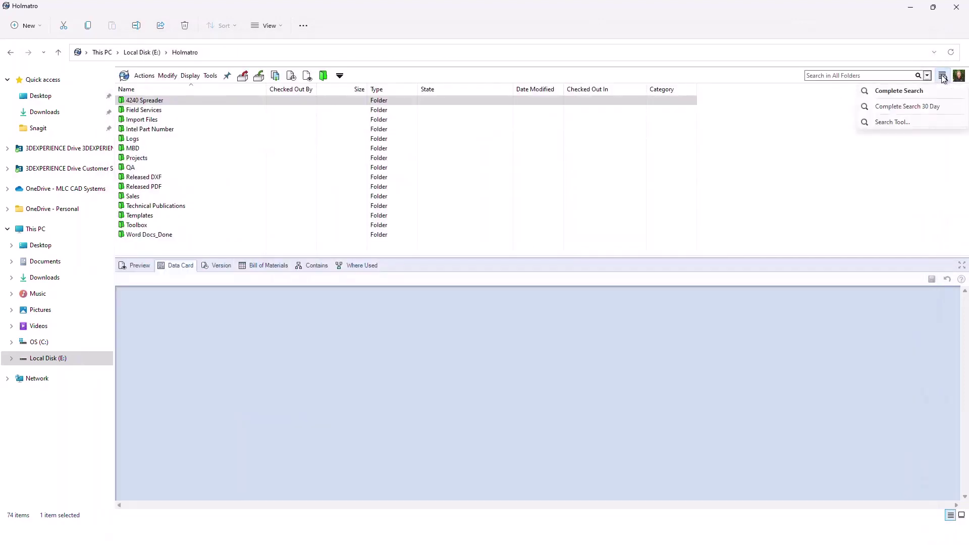
Step: Run a Complete Search for file names containing 'pin', listing 72 files
{"action": "left_click", "coordinate": [882, 91]}
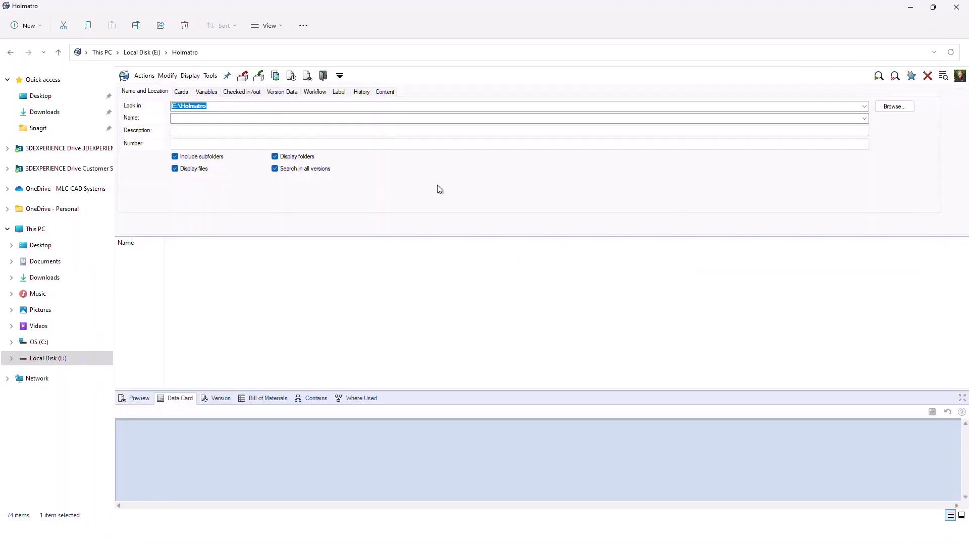
{"action": "left_click", "coordinate": [224, 118]}
{"action": "type", "text": "pin"}
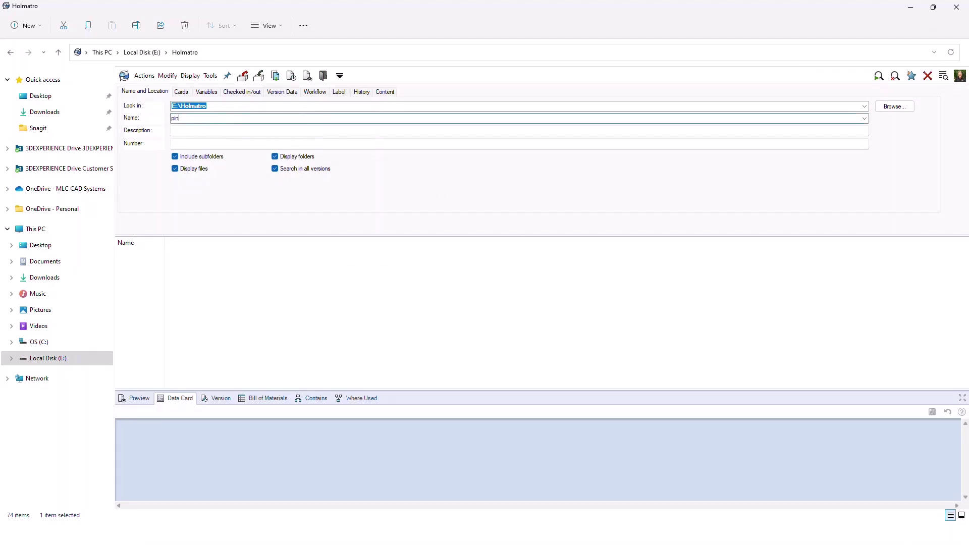
{"action": "key", "text": "Return"}
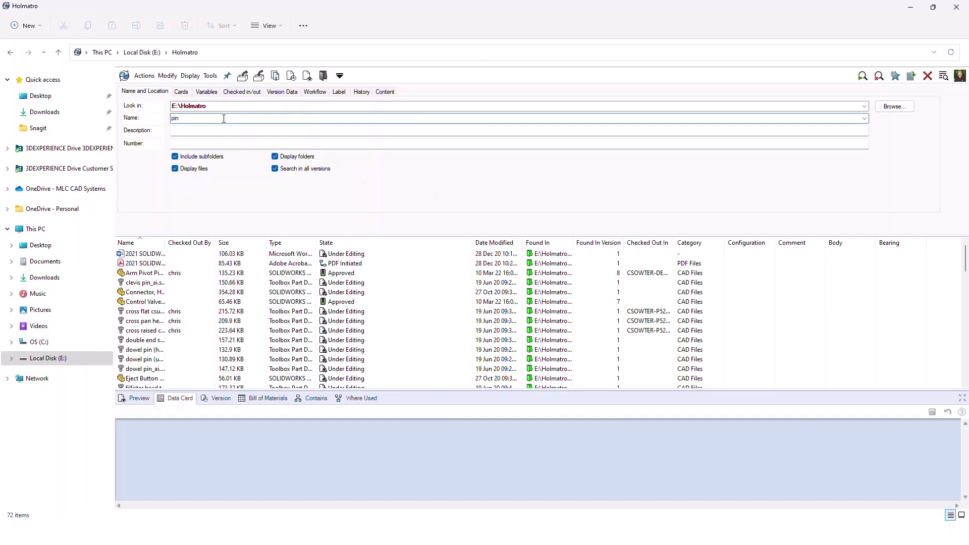
Step: Select the Connector, Header part and view its 3D preview, then its data card
{"action": "left_click", "coordinate": [155, 292]}
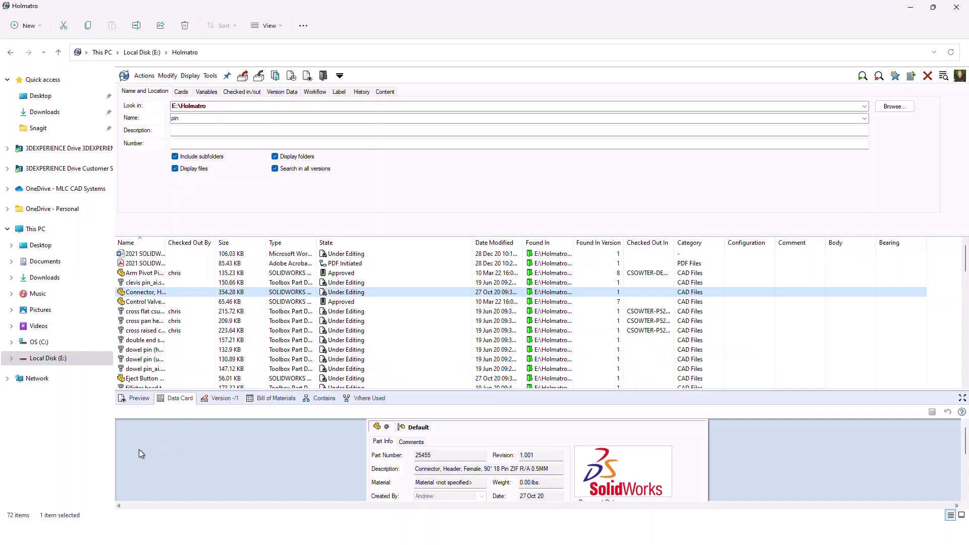
{"action": "left_click", "coordinate": [136, 399]}
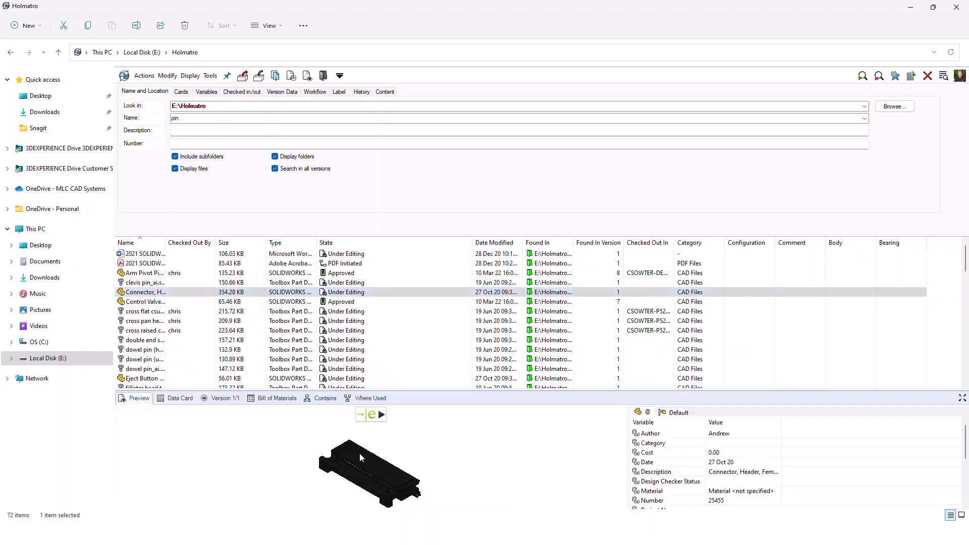
{"action": "left_click", "coordinate": [176, 398]}
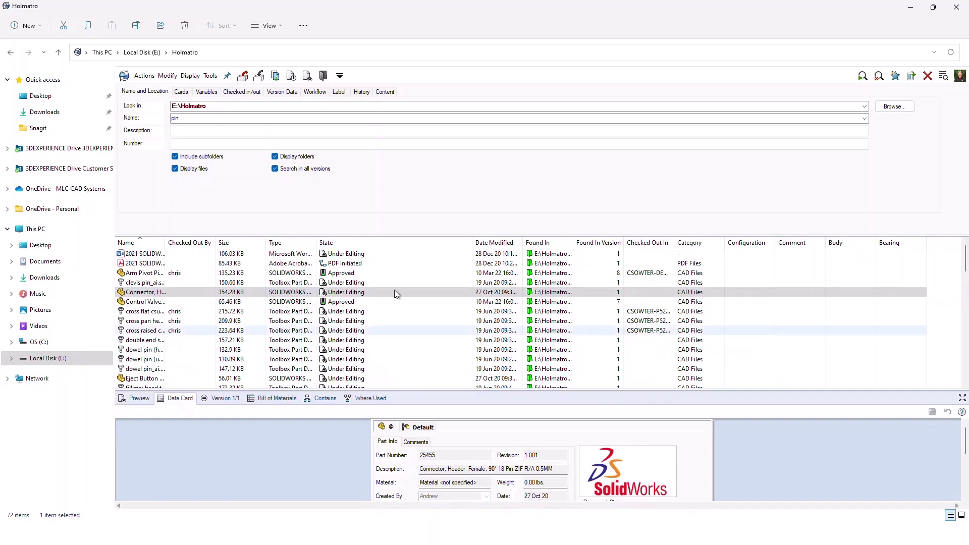
Step: Browse the Cards, Variables and Checked in/out criteria, enlarging the criteria area
{"action": "left_click", "coordinate": [180, 91]}
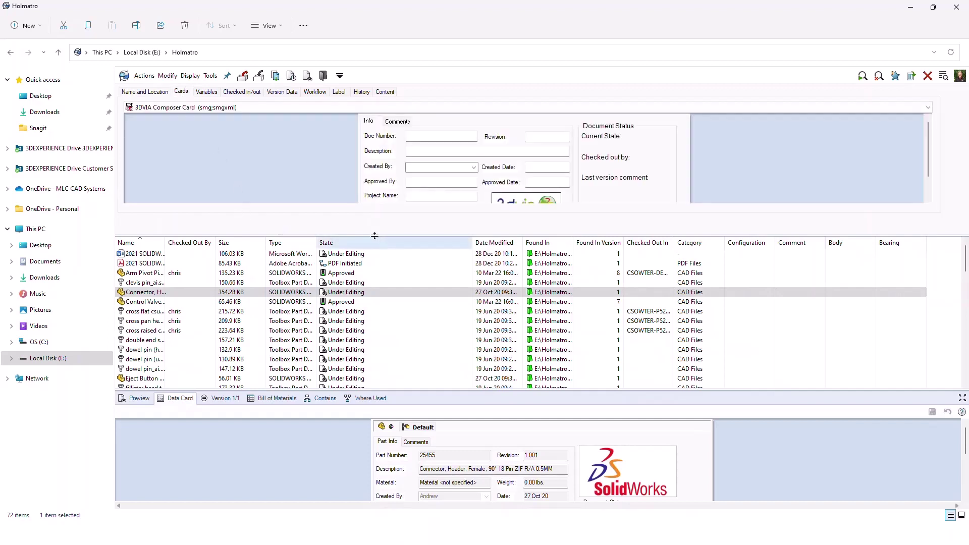
{"action": "left_click_drag", "start_coordinate": [375, 237], "coordinate": [383, 286]}
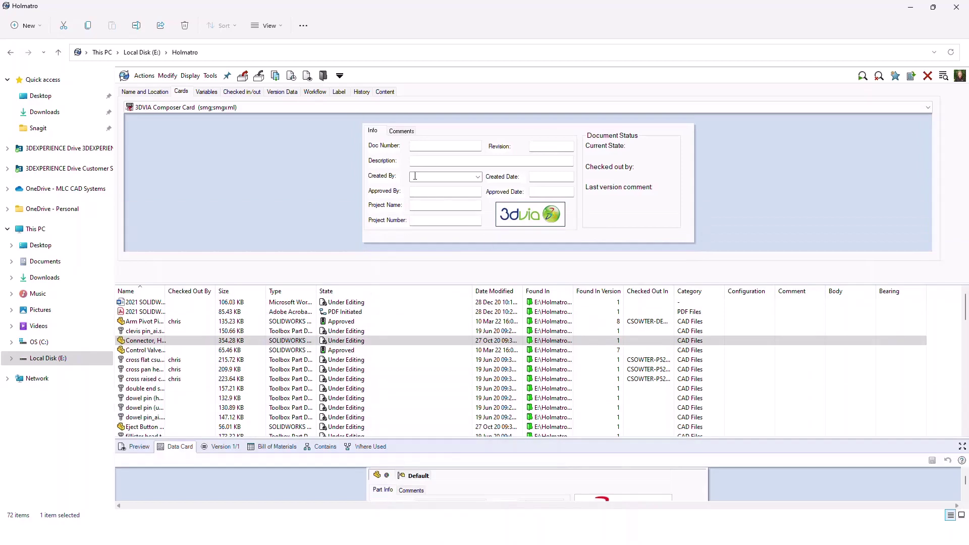
{"action": "left_click", "coordinate": [208, 92]}
{"action": "left_click", "coordinate": [244, 94]}
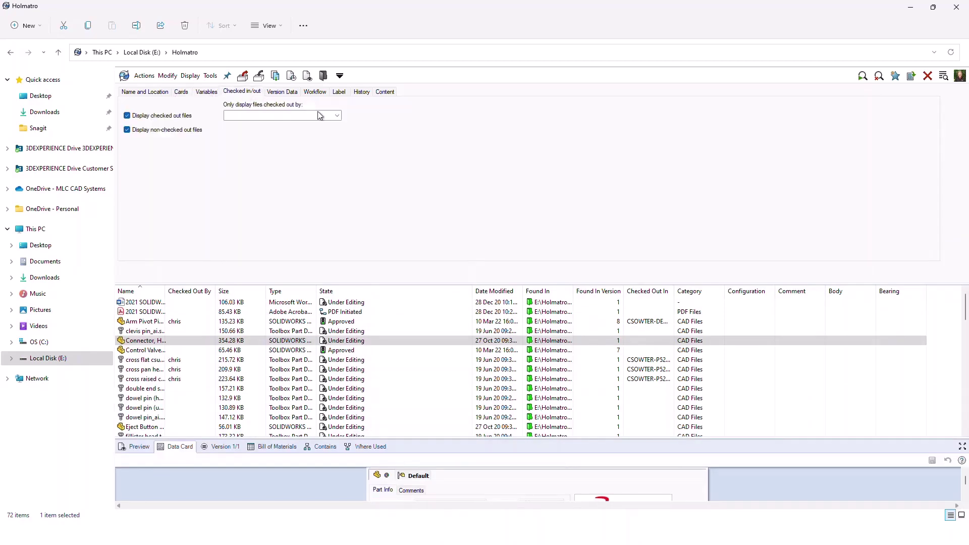
{"action": "left_click", "coordinate": [337, 115]}
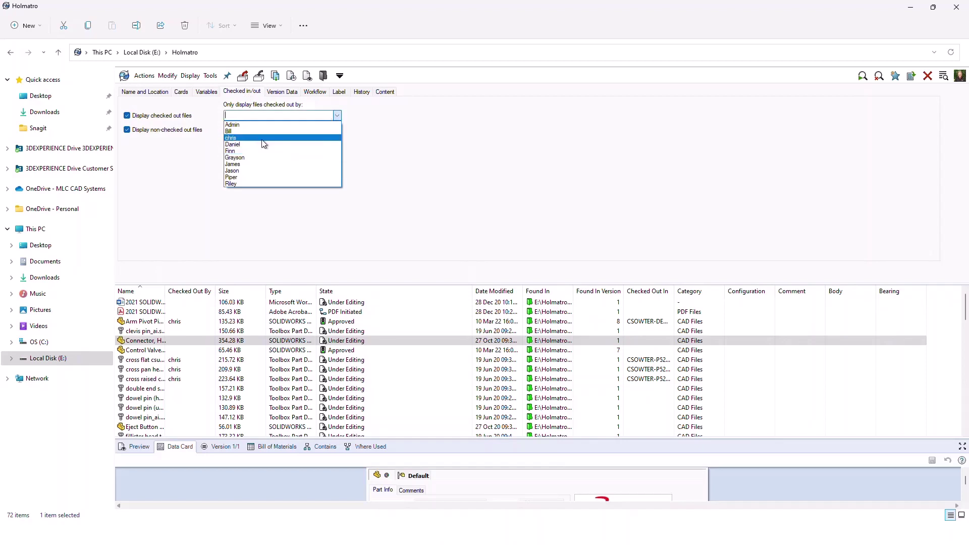
Step: Review the Workflow state list without choosing, then close the complete search
{"action": "left_click", "coordinate": [314, 95]}
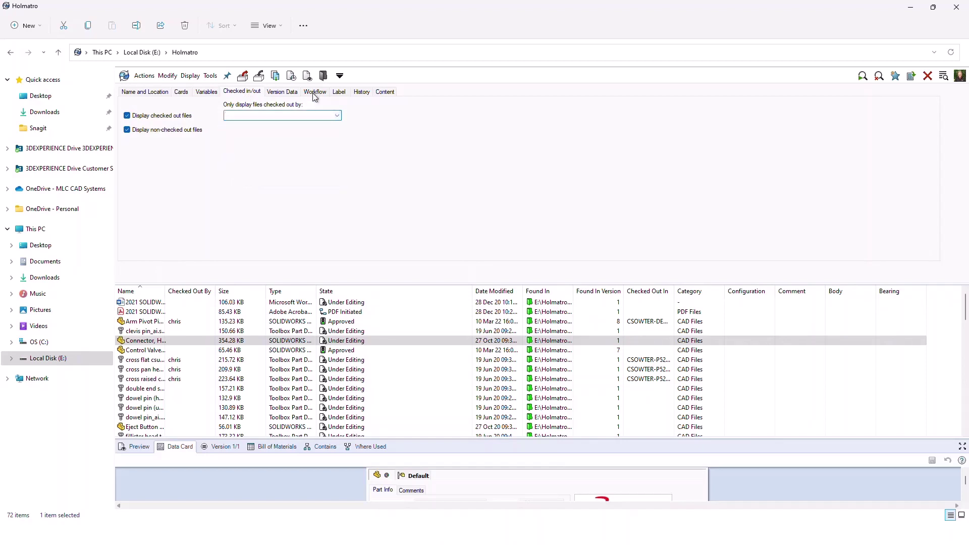
{"action": "left_click", "coordinate": [370, 110]}
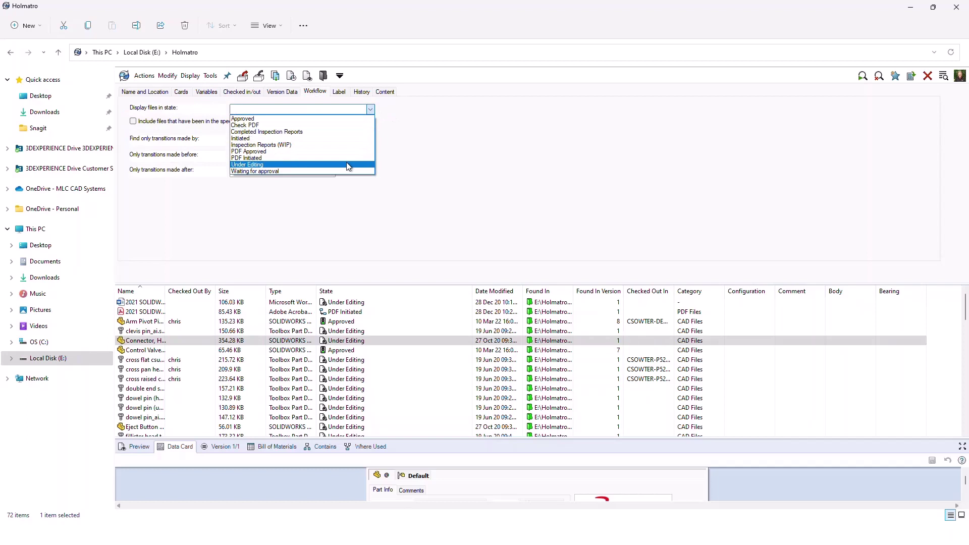
{"action": "left_click", "coordinate": [486, 148]}
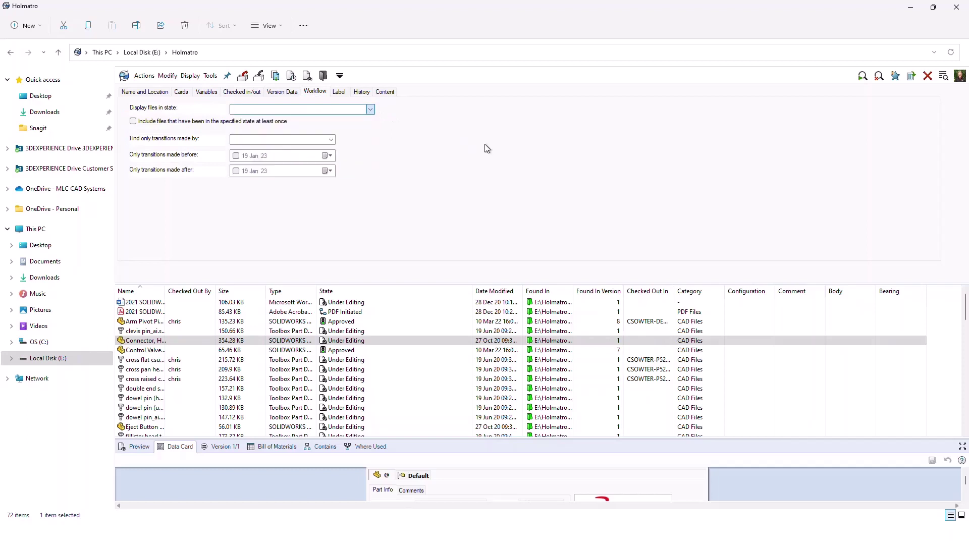
{"action": "left_click", "coordinate": [928, 77]}
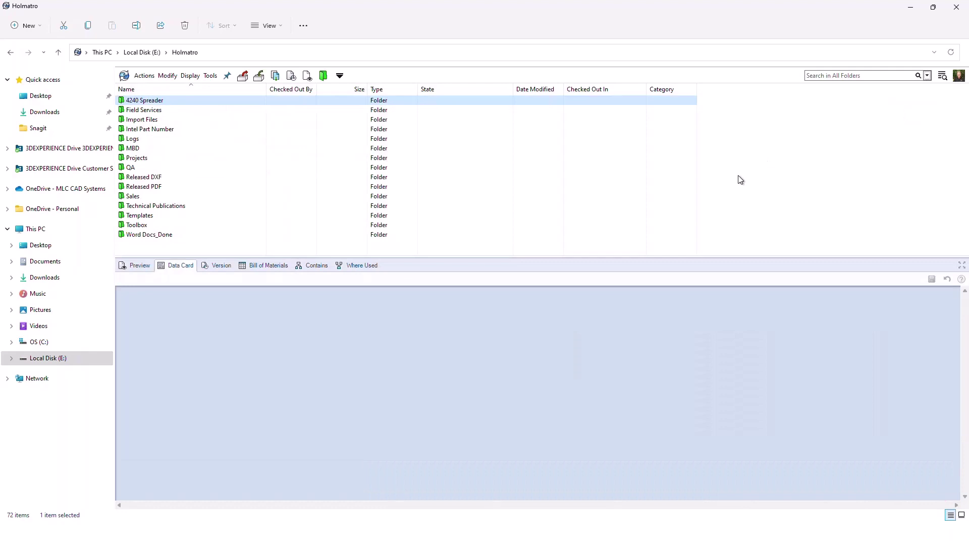